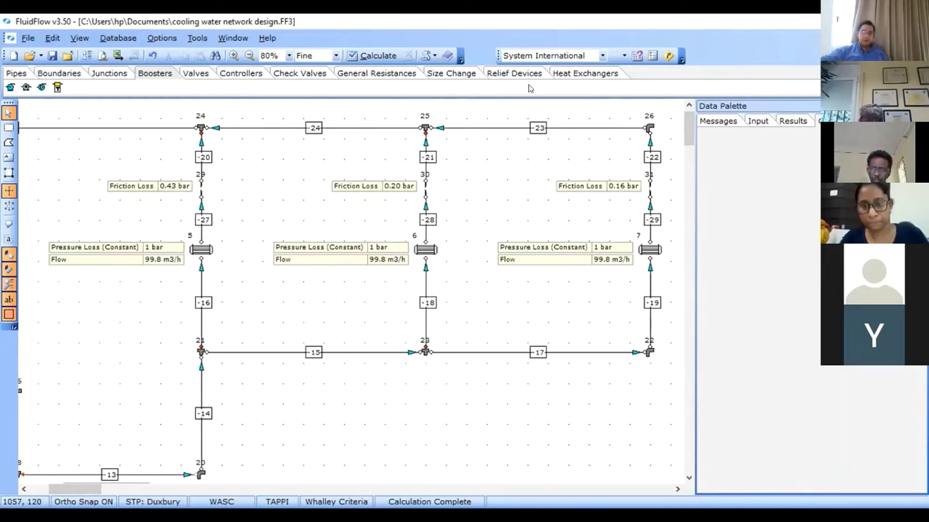
- Change the three components at nodes 29, 30 and 31 above the heat exchangers into Flow Control Valves
{"action": "left_click", "coordinate": [200, 187]}
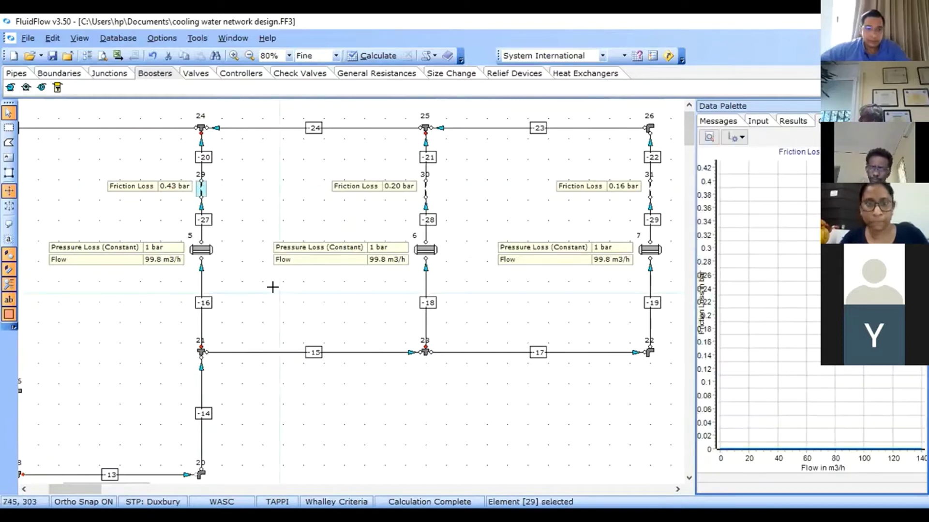
{"action": "left_click", "coordinate": [426, 188]}
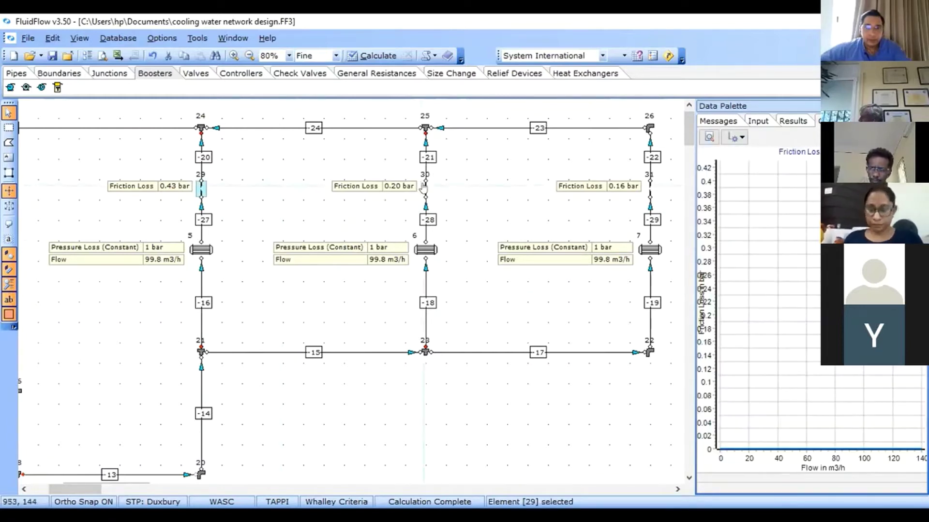
{"action": "left_click", "coordinate": [648, 186]}
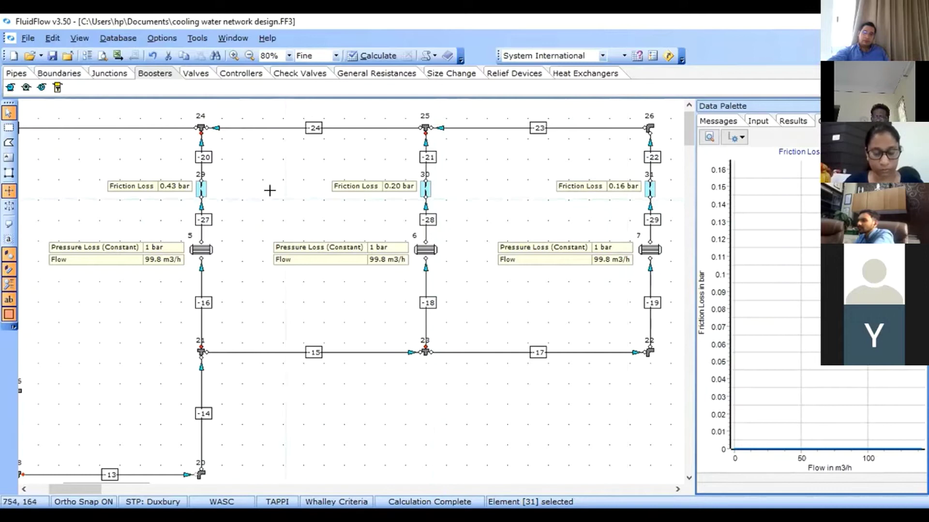
{"action": "right_click", "coordinate": [201, 192]}
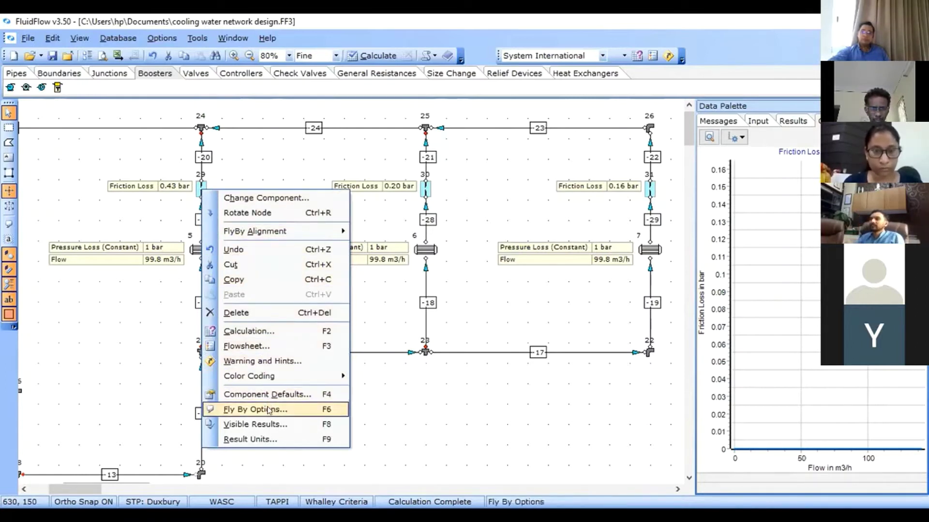
{"action": "left_click", "coordinate": [287, 200]}
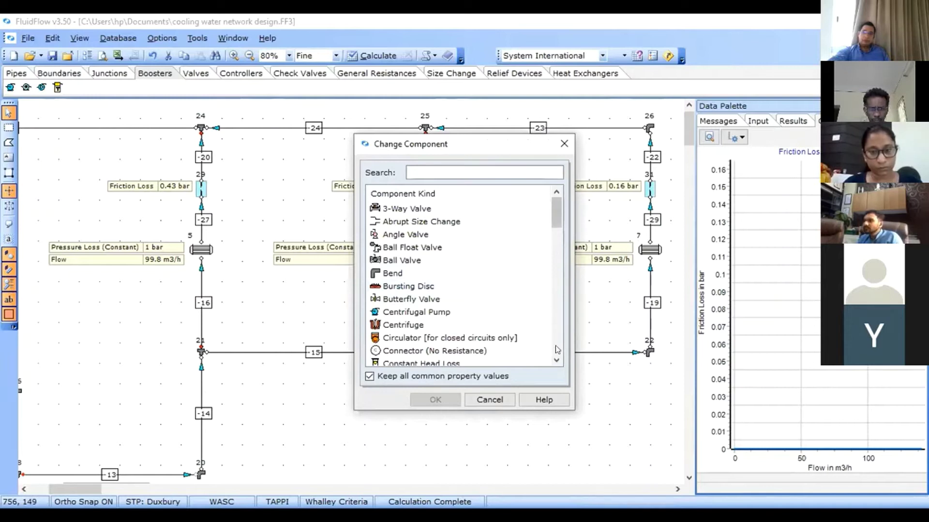
{"action": "left_click", "coordinate": [557, 360]}
{"action": "scroll", "coordinate": [557, 360], "scroll_direction": "down", "scroll_amount": 2}
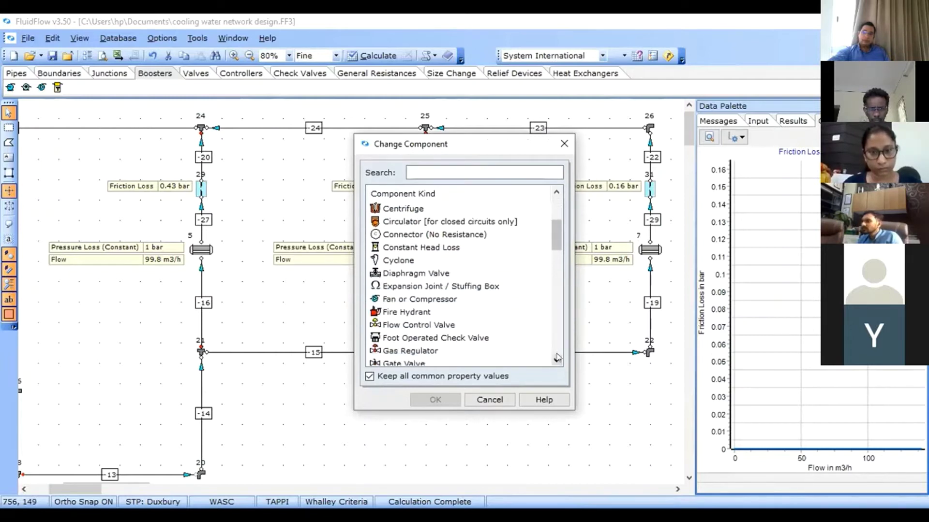
{"action": "left_click", "coordinate": [429, 326]}
{"action": "left_click", "coordinate": [434, 400]}
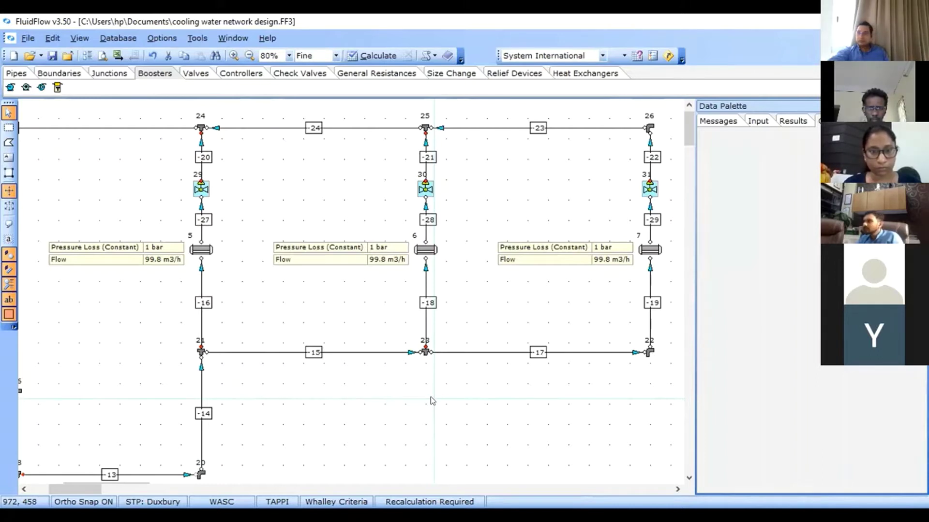
- Turn off automatic sizing for the three selected flow control valves
{"action": "left_click", "coordinate": [757, 120]}
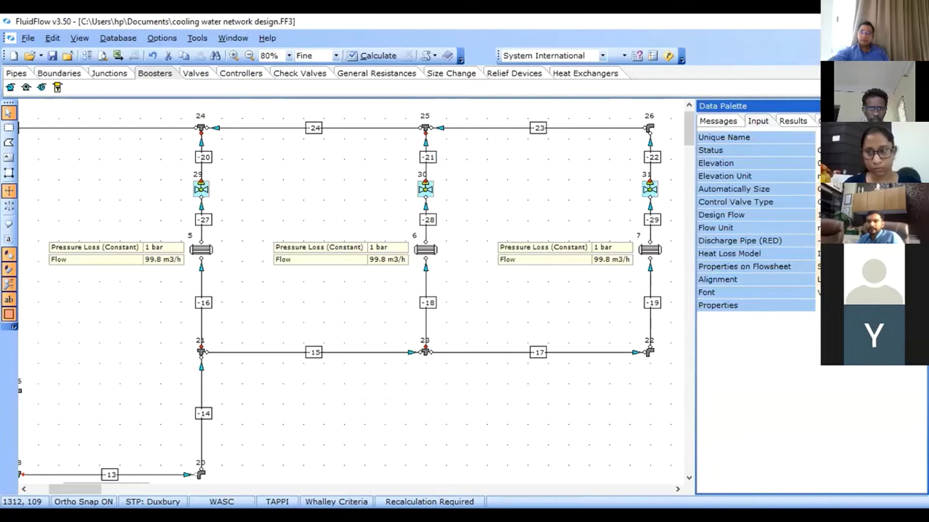
{"action": "left_click", "coordinate": [847, 190]}
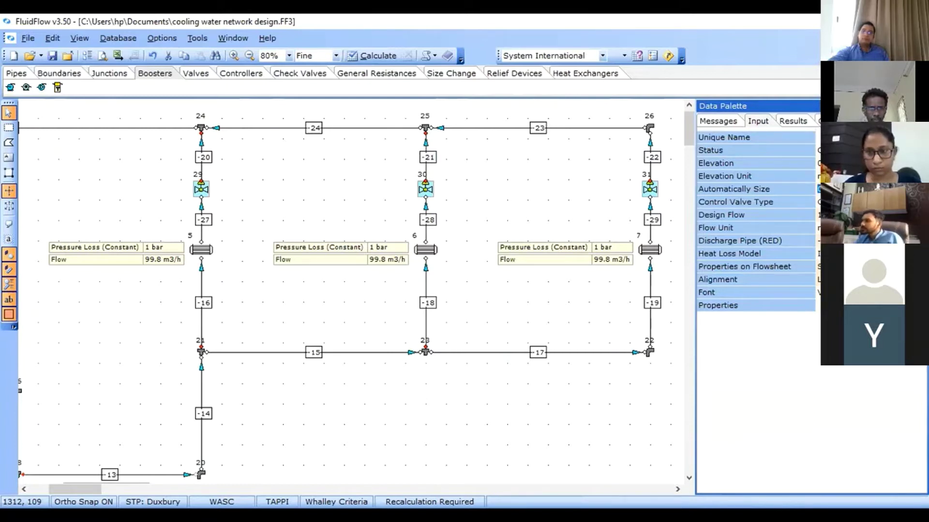
{"action": "left_click", "coordinate": [920, 189]}
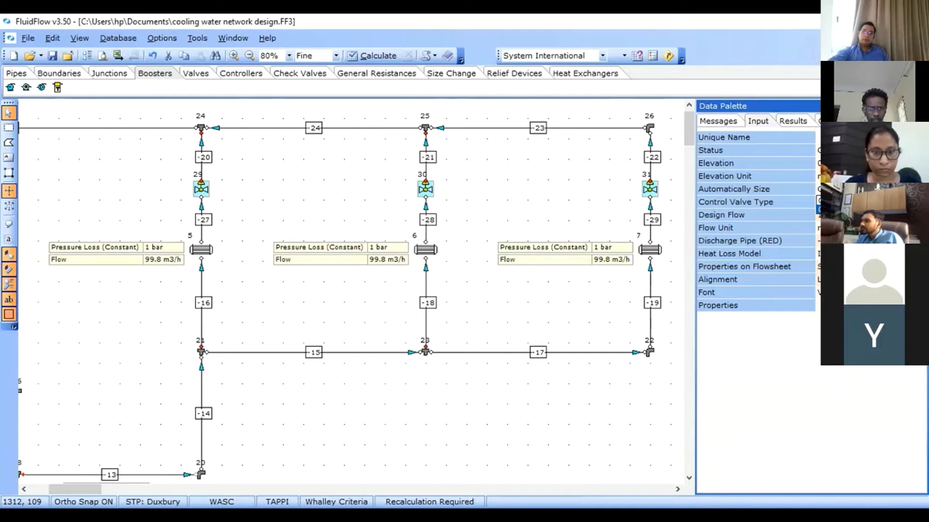
{"action": "left_click", "coordinate": [848, 209]}
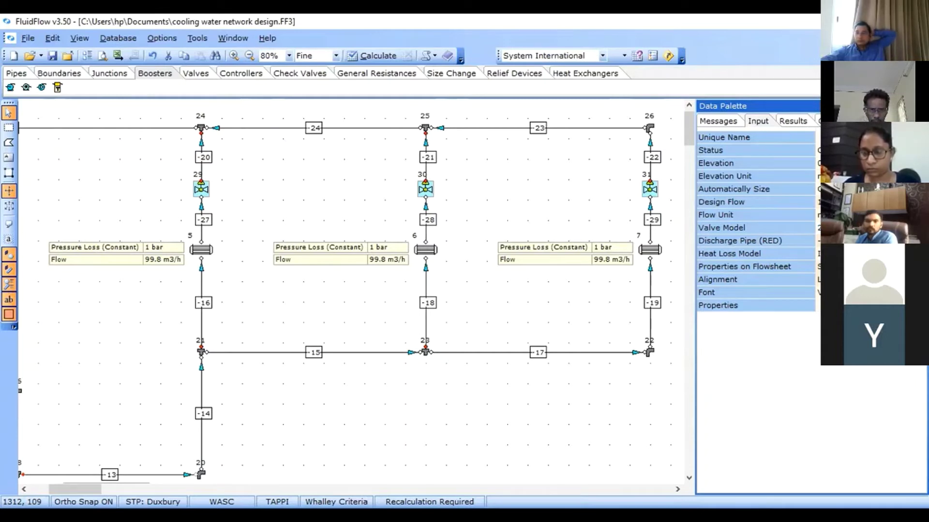
- Assign the Keystone 3" Butterfly Valve as the valve model of the three selected control valves
{"action": "left_click", "coordinate": [921, 228]}
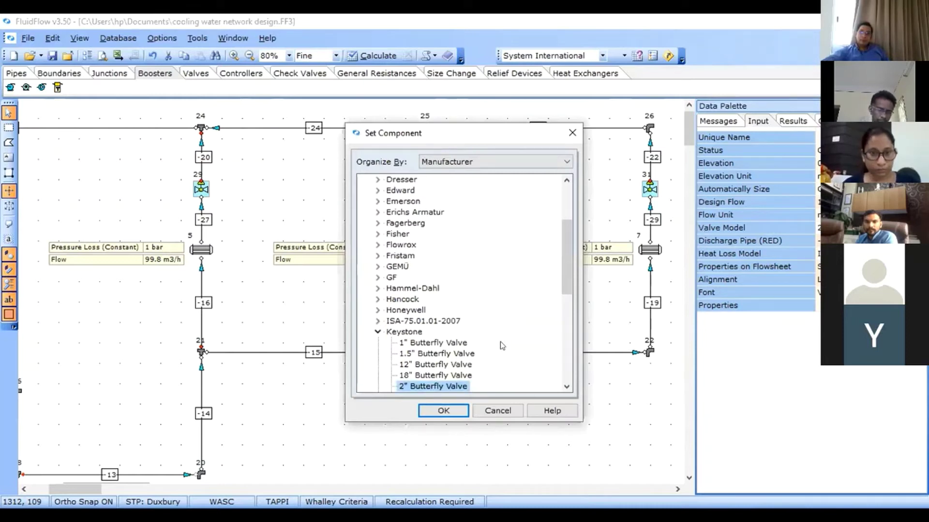
{"action": "left_click", "coordinate": [566, 387]}
{"action": "left_click", "coordinate": [566, 387]}
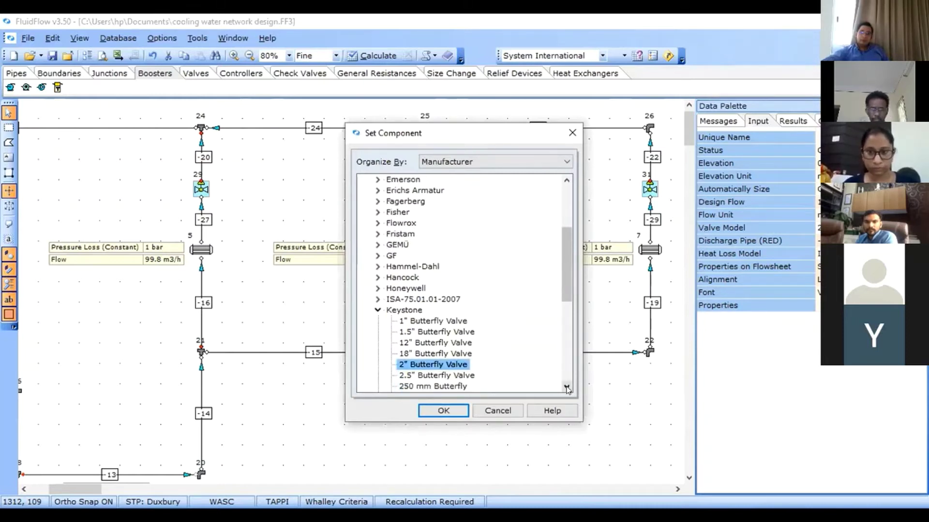
{"action": "left_click", "coordinate": [567, 387]}
{"action": "left_click", "coordinate": [566, 387]}
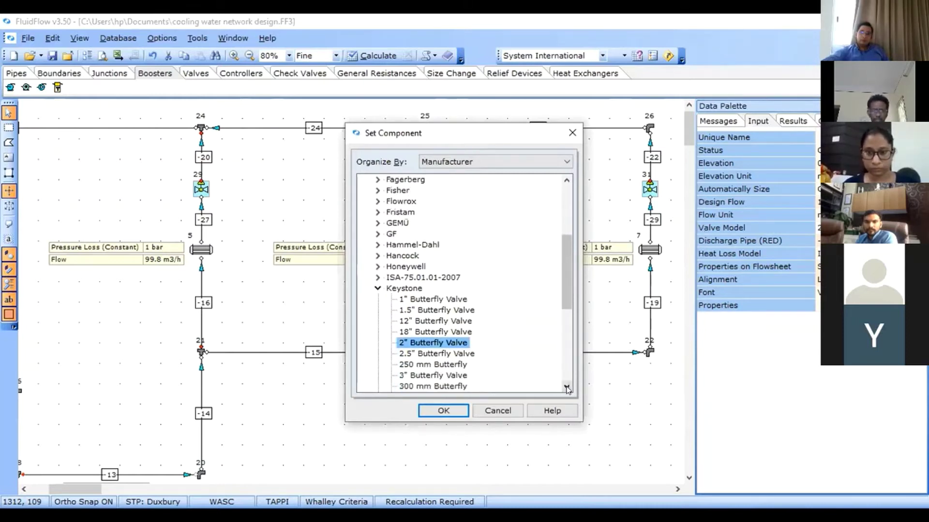
{"action": "left_click", "coordinate": [403, 378]}
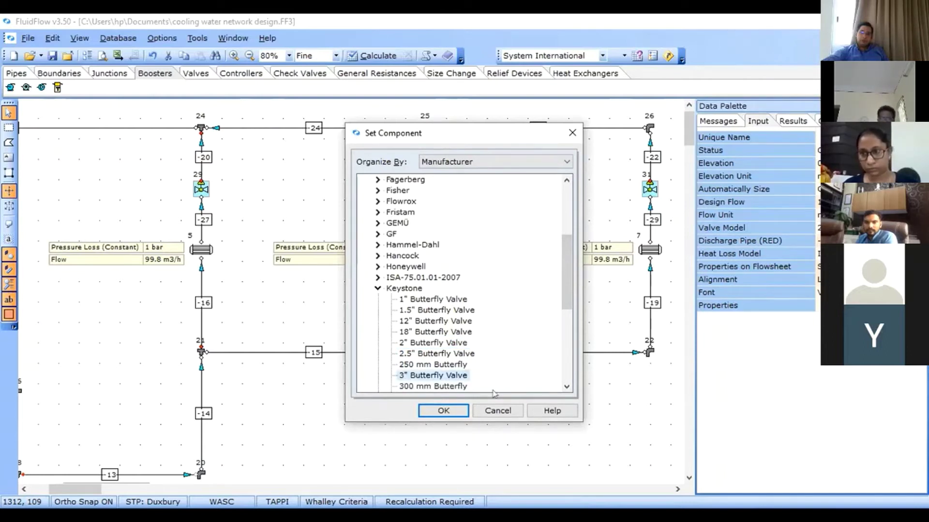
{"action": "left_click", "coordinate": [429, 411]}
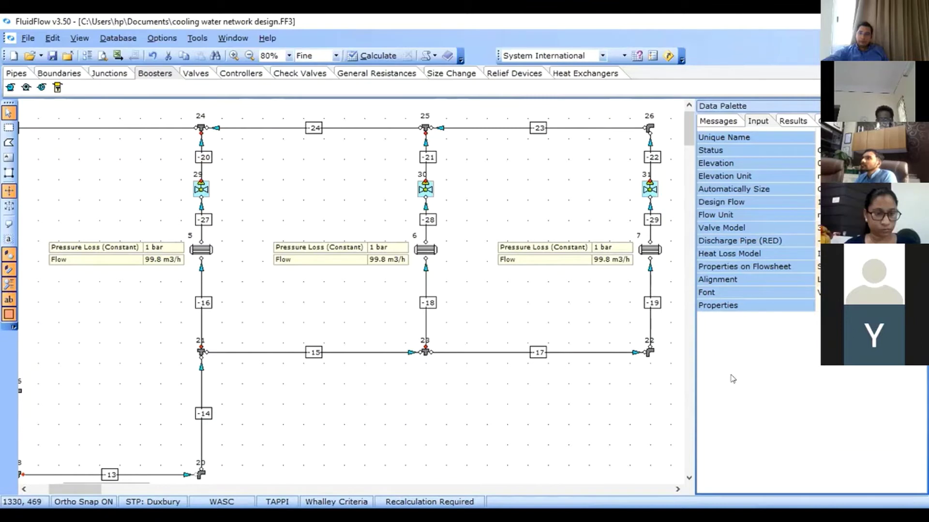
- Choose Calculated Cv and Friction Loss as results to display on the flowsheet for the three control valves
{"action": "left_click", "coordinate": [722, 306]}
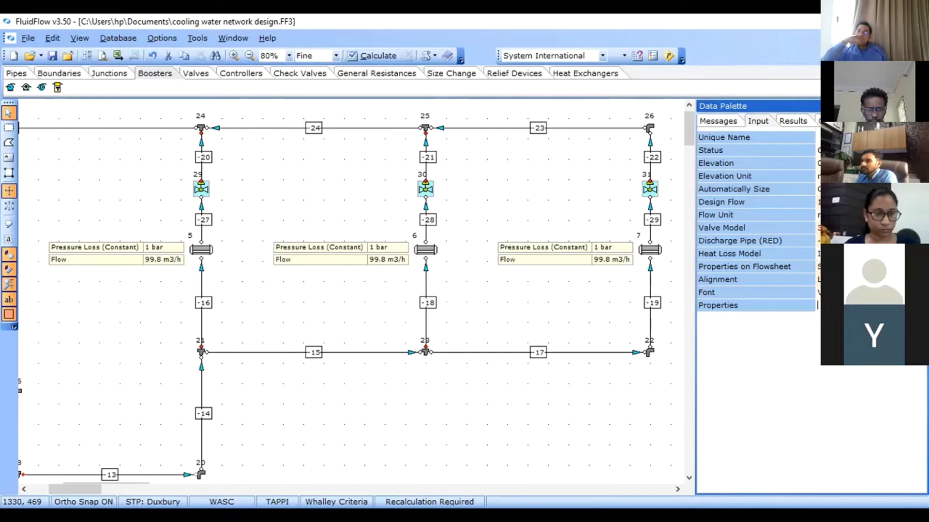
{"action": "double_click", "coordinate": [512, 246]}
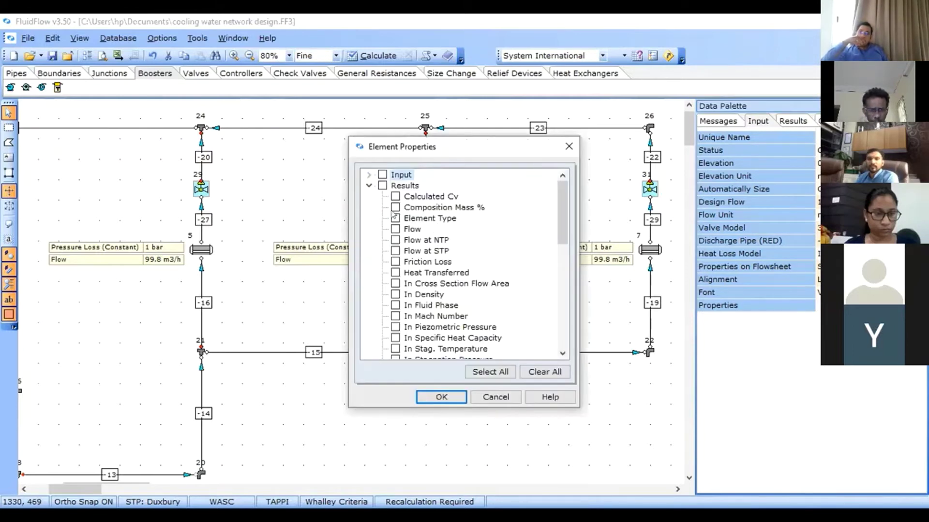
{"action": "left_click", "coordinate": [395, 196]}
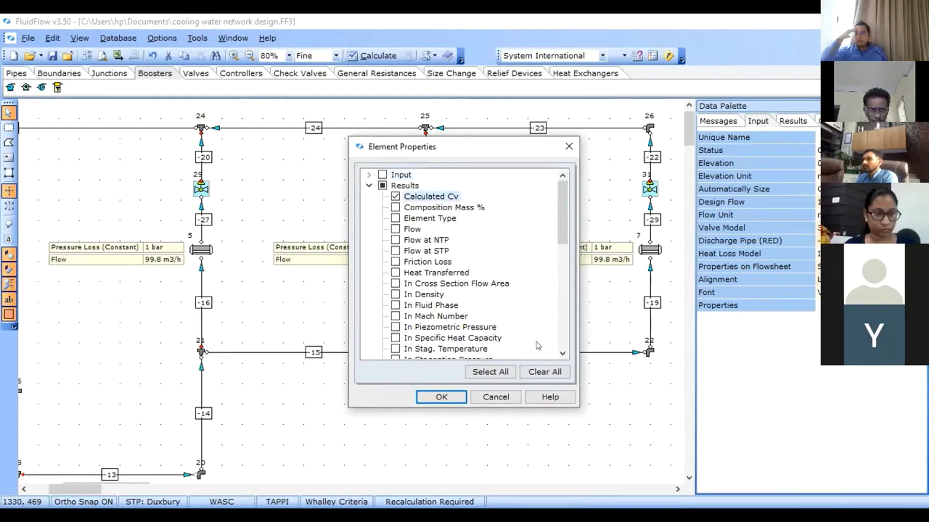
{"action": "left_click", "coordinate": [561, 355]}
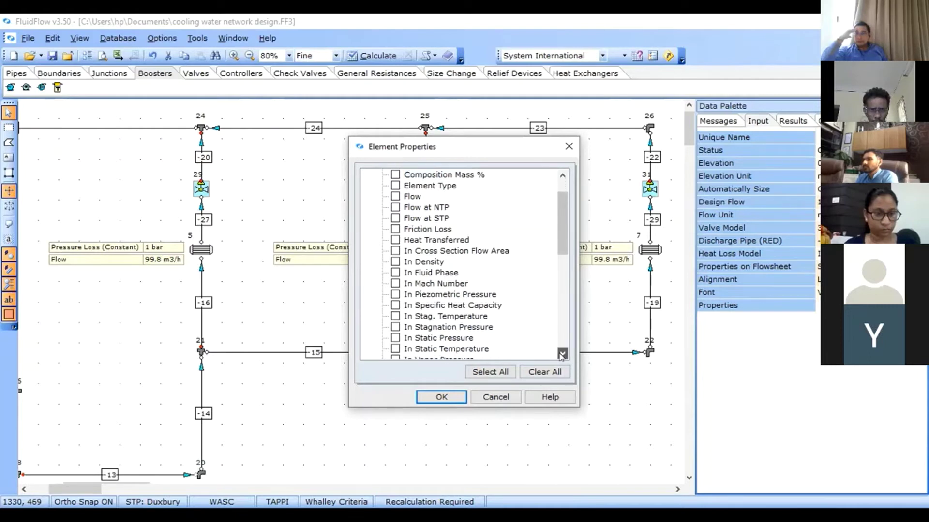
{"action": "left_click", "coordinate": [561, 355]}
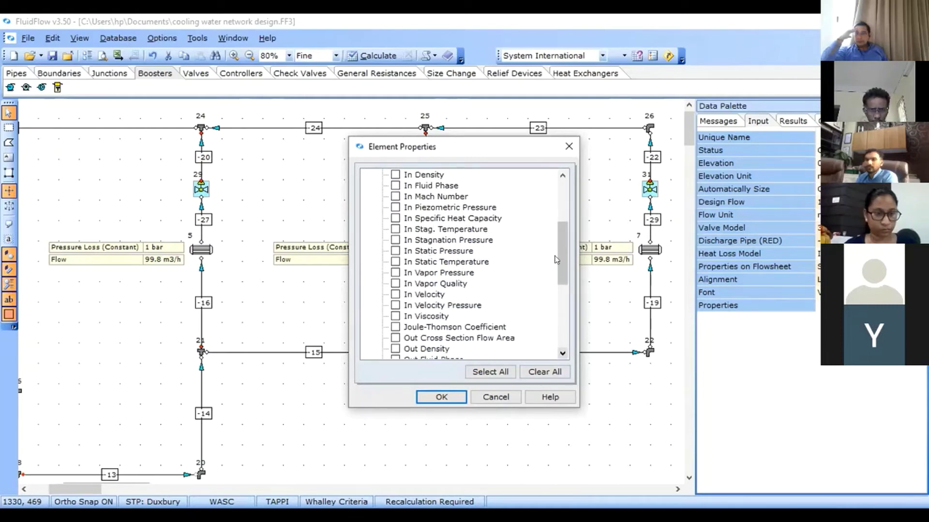
{"action": "left_click", "coordinate": [562, 176]}
{"action": "left_click", "coordinate": [562, 176]}
{"action": "left_click", "coordinate": [562, 176]}
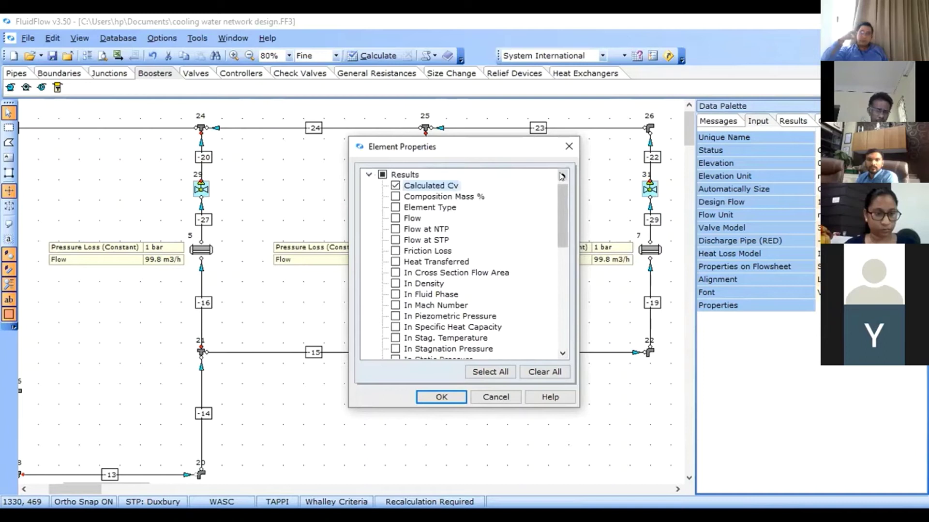
{"action": "left_click", "coordinate": [562, 176]}
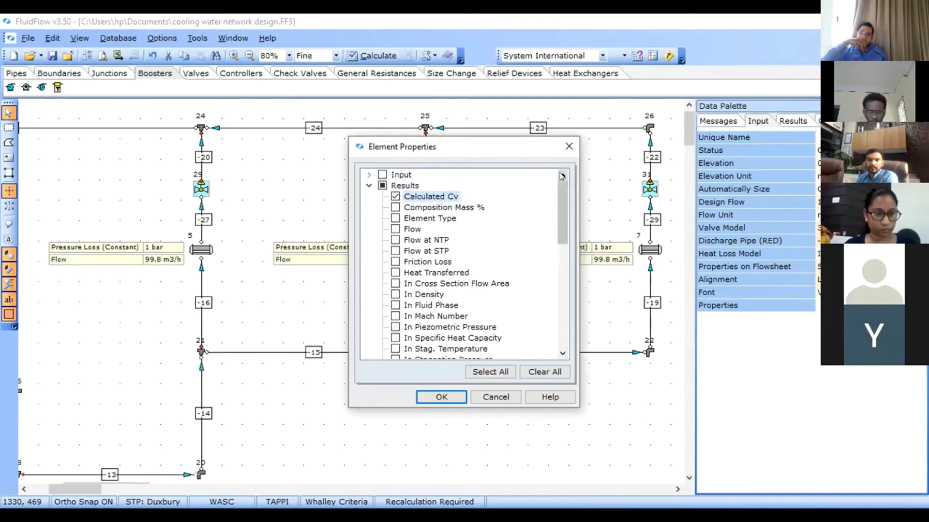
{"action": "left_click", "coordinate": [396, 262]}
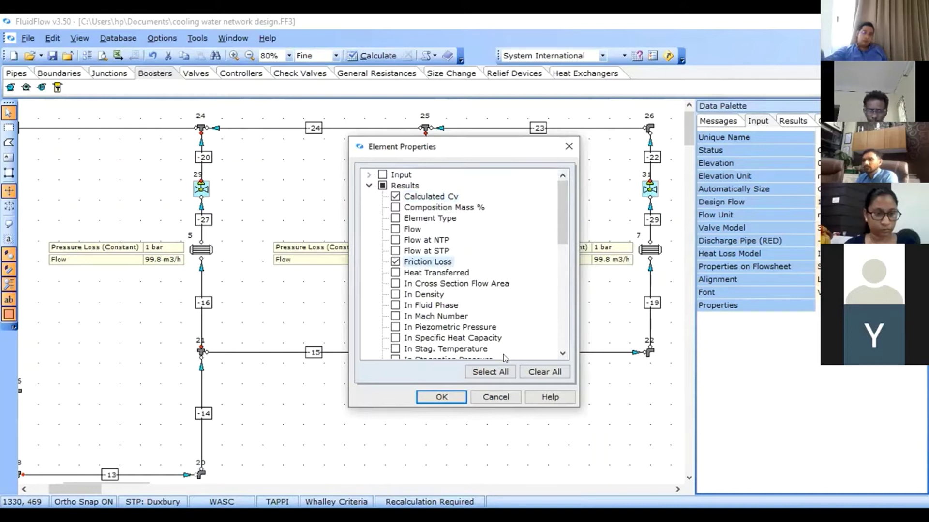
- Add Valve Opening (%) to the valves' displayed results and apply the property selection
{"action": "left_click", "coordinate": [563, 353]}
{"action": "left_click", "coordinate": [563, 354]}
{"action": "left_click", "coordinate": [563, 353]}
{"action": "left_click", "coordinate": [563, 353]}
{"action": "left_click", "coordinate": [563, 353]}
{"action": "left_click", "coordinate": [563, 353]}
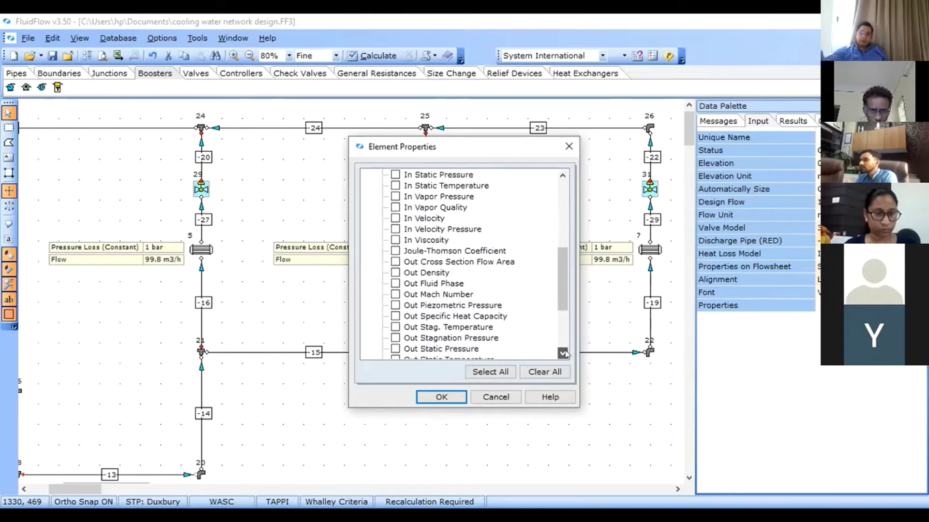
{"action": "left_click", "coordinate": [563, 353]}
{"action": "left_click", "coordinate": [563, 353]}
{"action": "left_click", "coordinate": [563, 353]}
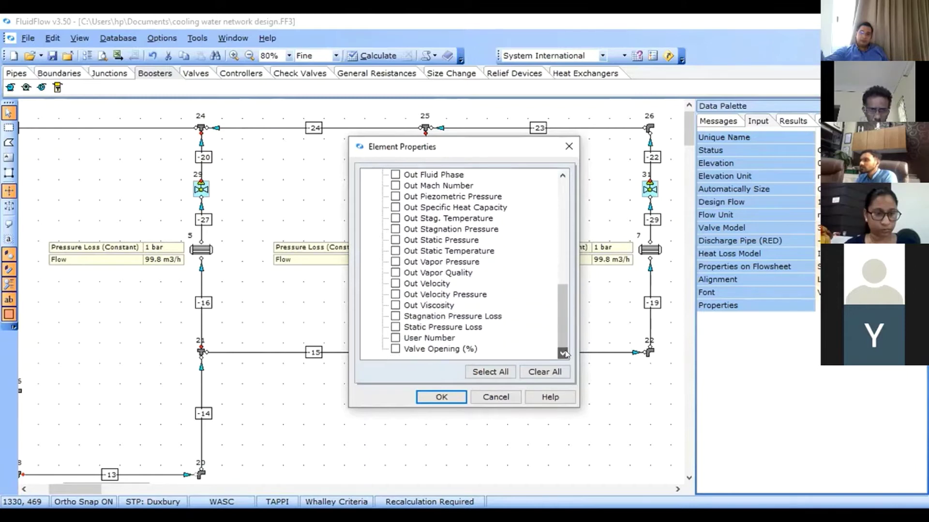
{"action": "left_click", "coordinate": [395, 349]}
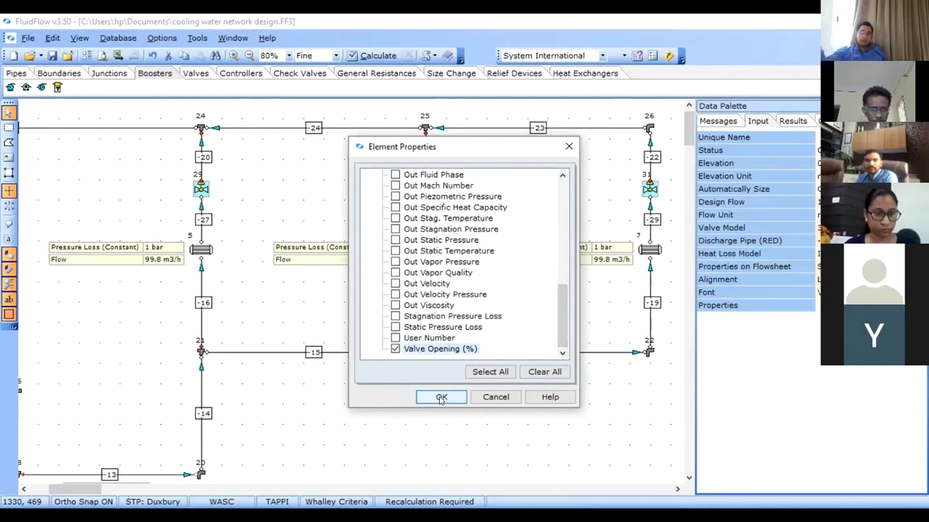
{"action": "left_click", "coordinate": [441, 398]}
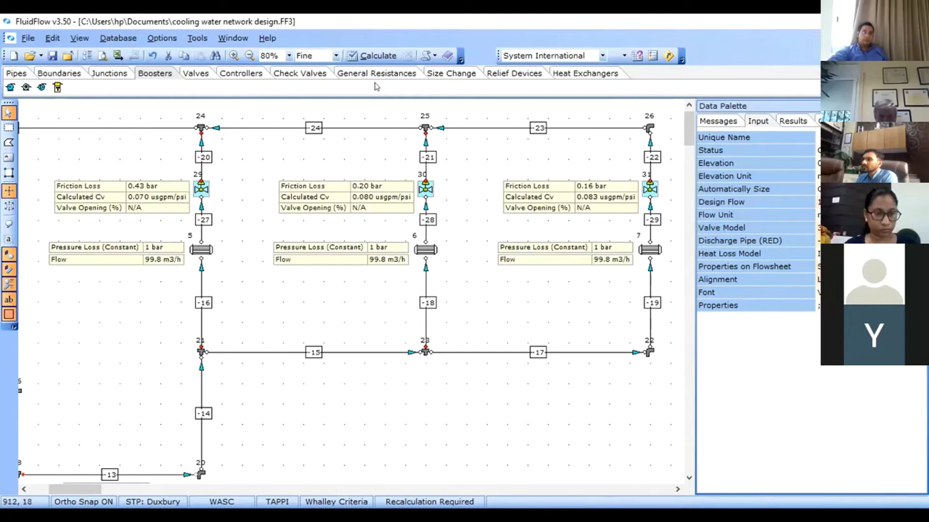
- Recalculate the network and review the messages for the control valves
{"action": "left_click", "coordinate": [365, 58]}
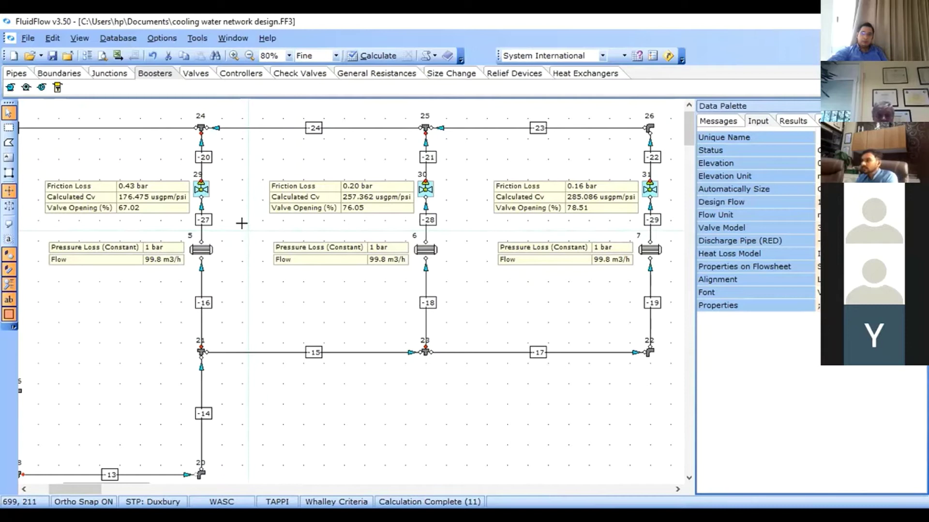
{"action": "left_click", "coordinate": [316, 416]}
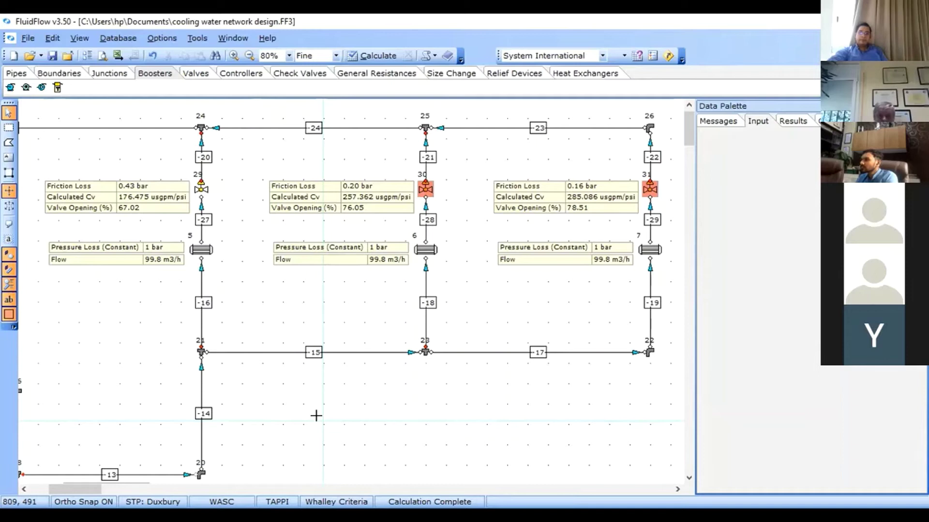
{"action": "left_click", "coordinate": [723, 121]}
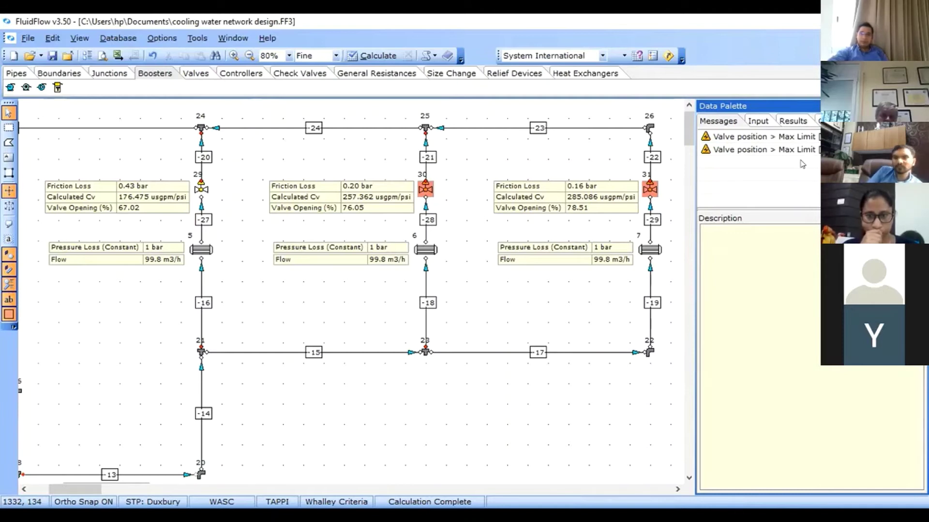
{"action": "left_click", "coordinate": [517, 129]}
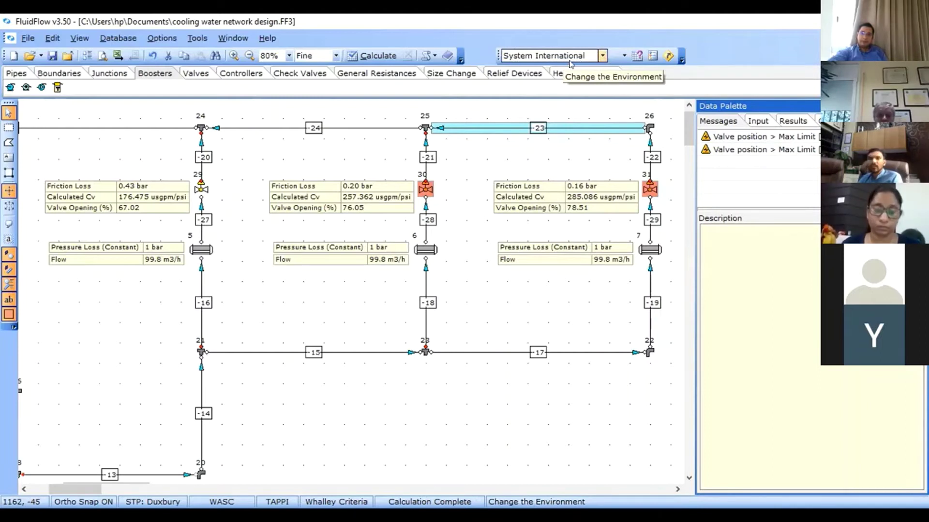
- Set the maximum control valve opening in the liquid warning limits to 80% and recalculate the network
{"action": "left_click", "coordinate": [668, 58]}
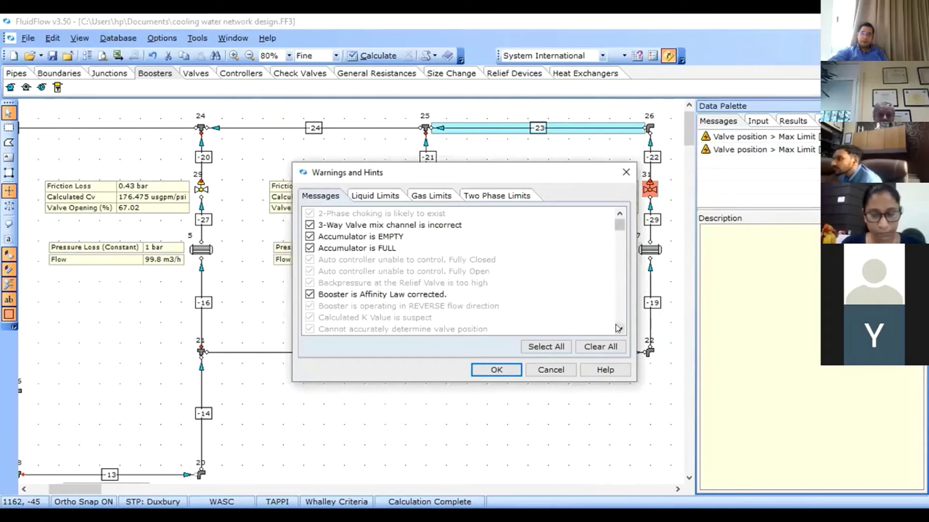
{"action": "left_click", "coordinate": [377, 198]}
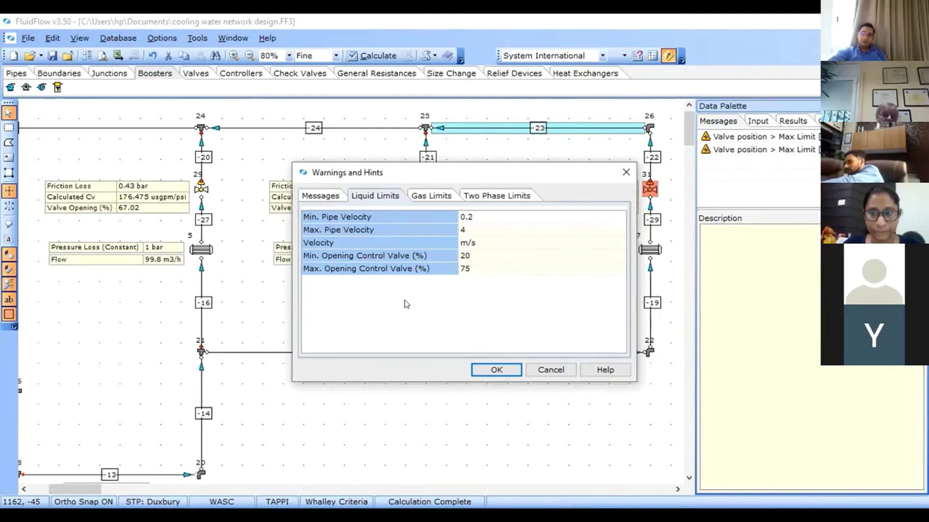
{"action": "left_click", "coordinate": [464, 269]}
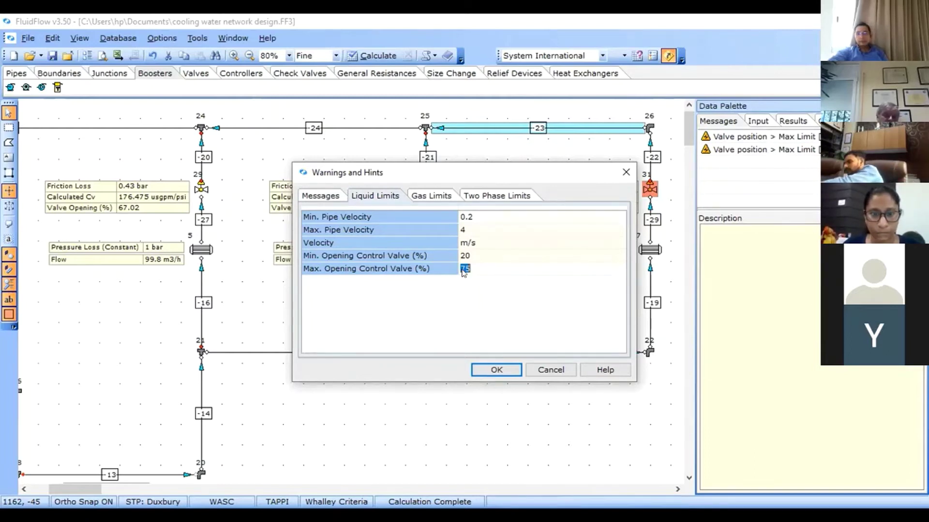
{"action": "type", "text": "80"}
{"action": "key", "text": "Return"}
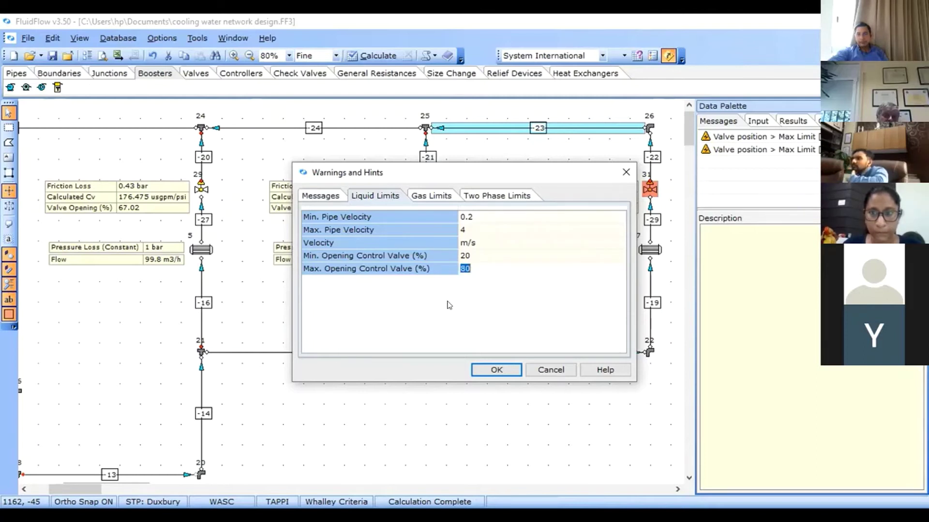
{"action": "left_click", "coordinate": [486, 371]}
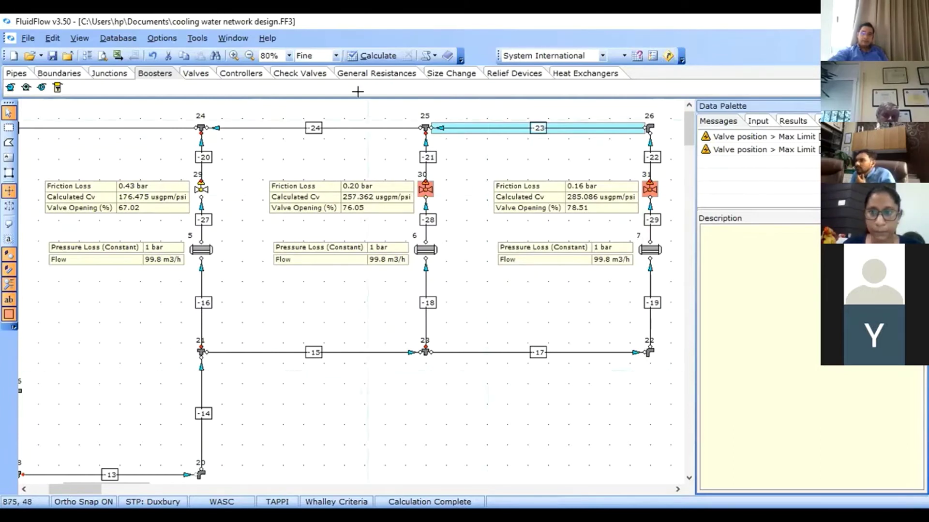
{"action": "left_click", "coordinate": [378, 54]}
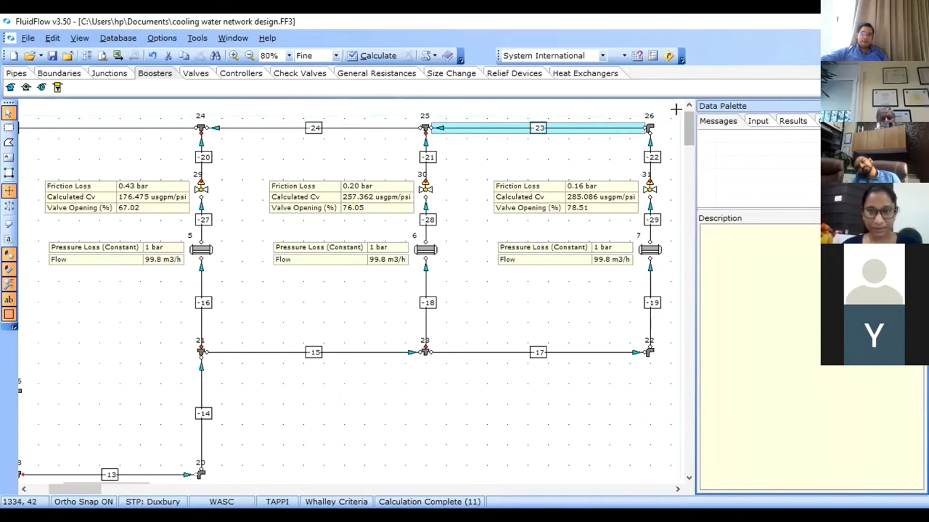
- Review the control valve opening limits for liquids in the warnings and hints settings, and save the network file
{"action": "left_click", "coordinate": [669, 56]}
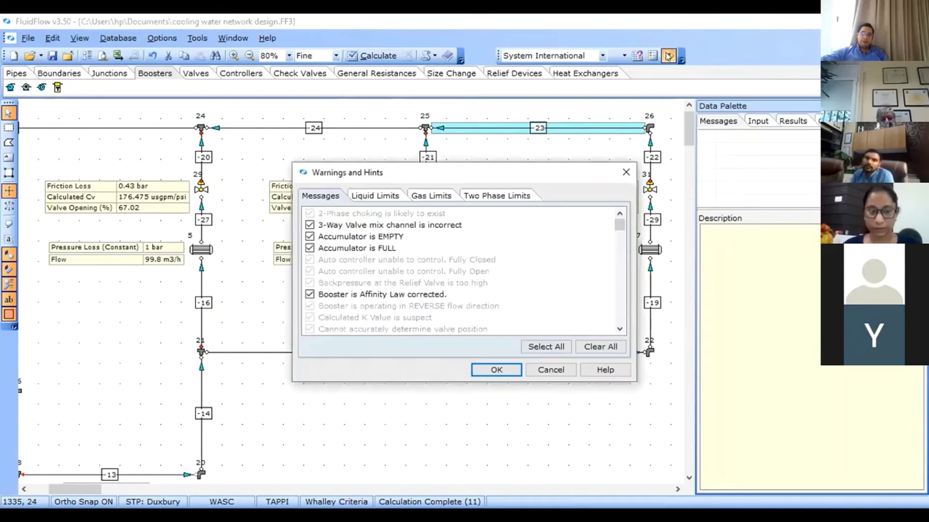
{"action": "left_click", "coordinate": [376, 196]}
{"action": "left_click", "coordinate": [471, 268]}
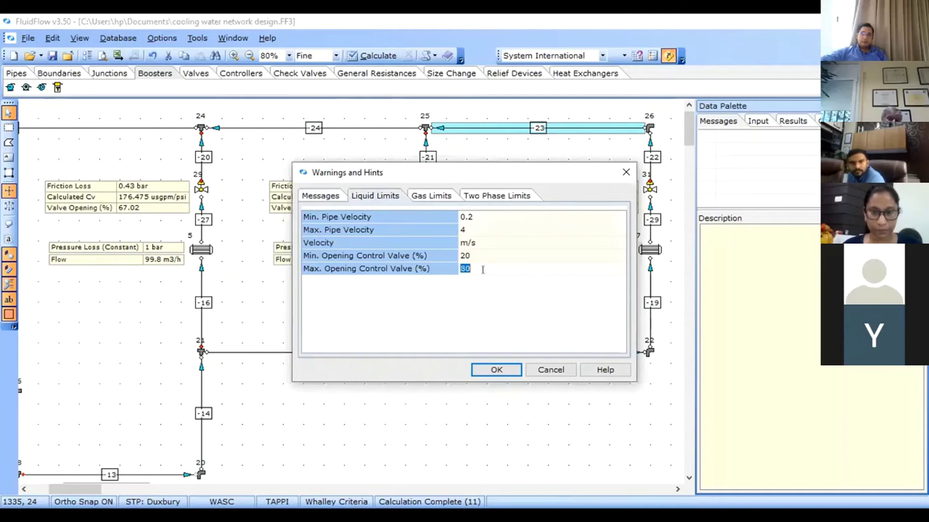
{"action": "left_click", "coordinate": [490, 370]}
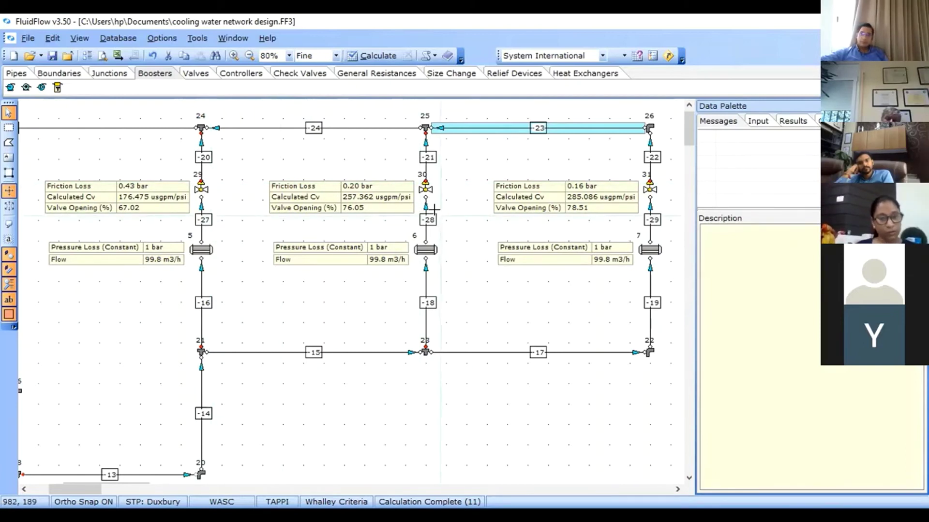
{"action": "left_click", "coordinate": [52, 57]}
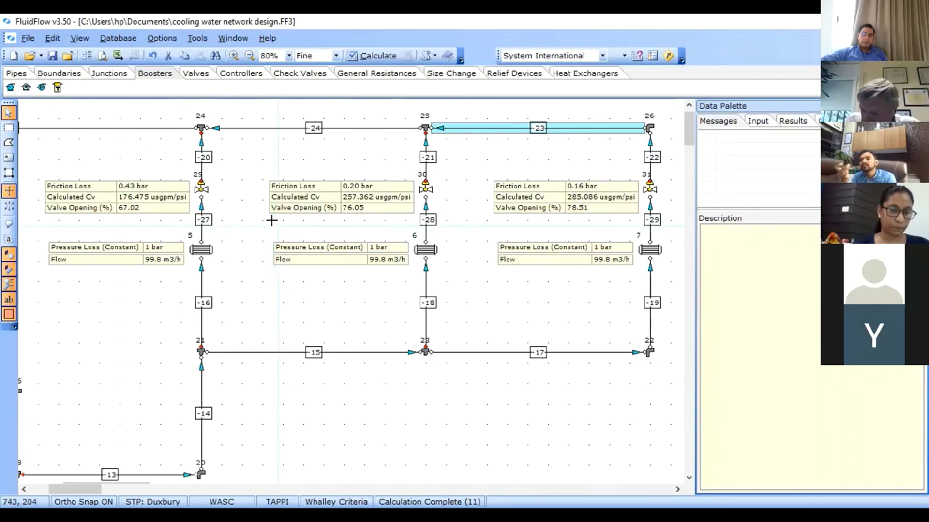
- Examine the calculated results of tee junction 23 and the bend at node 26
{"action": "left_click", "coordinate": [426, 352]}
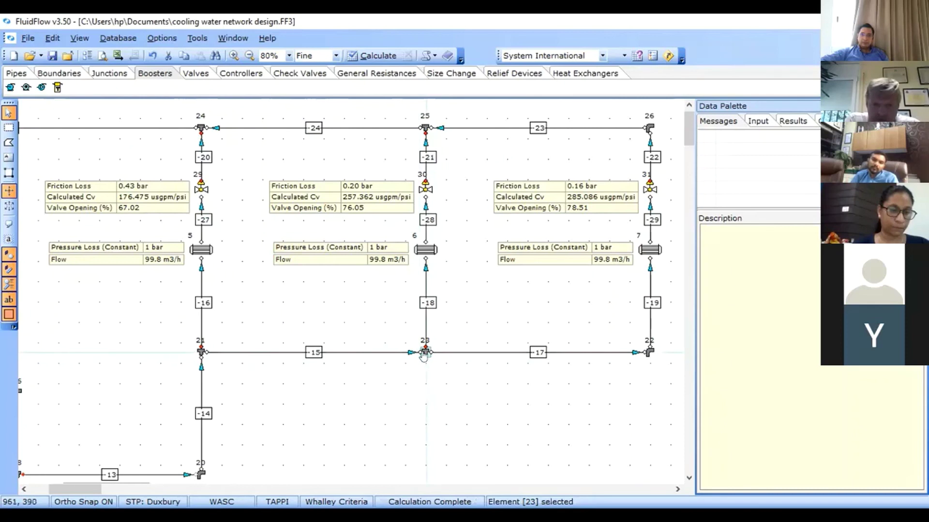
{"action": "left_click", "coordinate": [796, 121]}
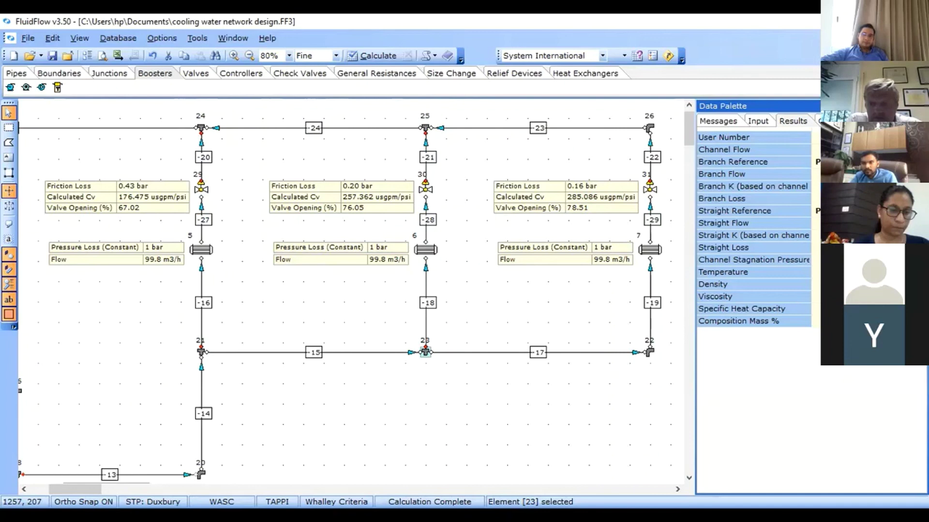
{"action": "left_click", "coordinate": [648, 130]}
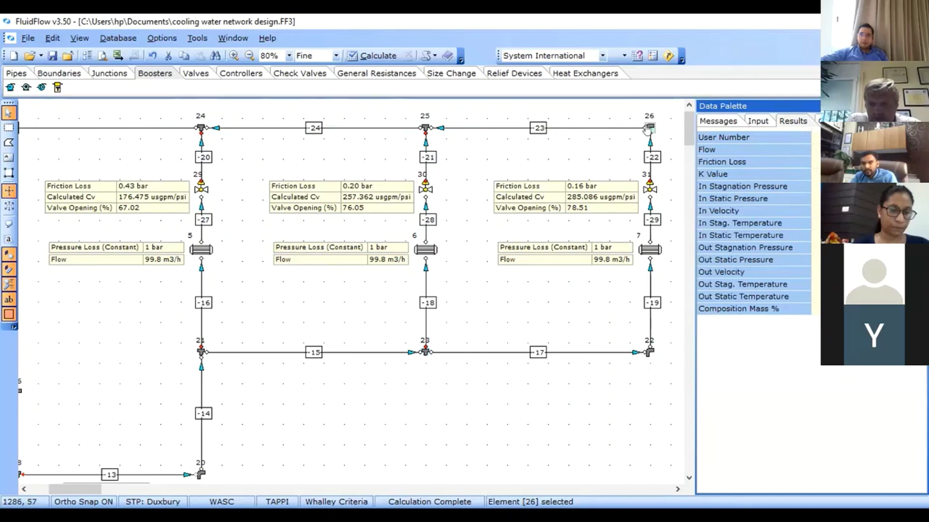